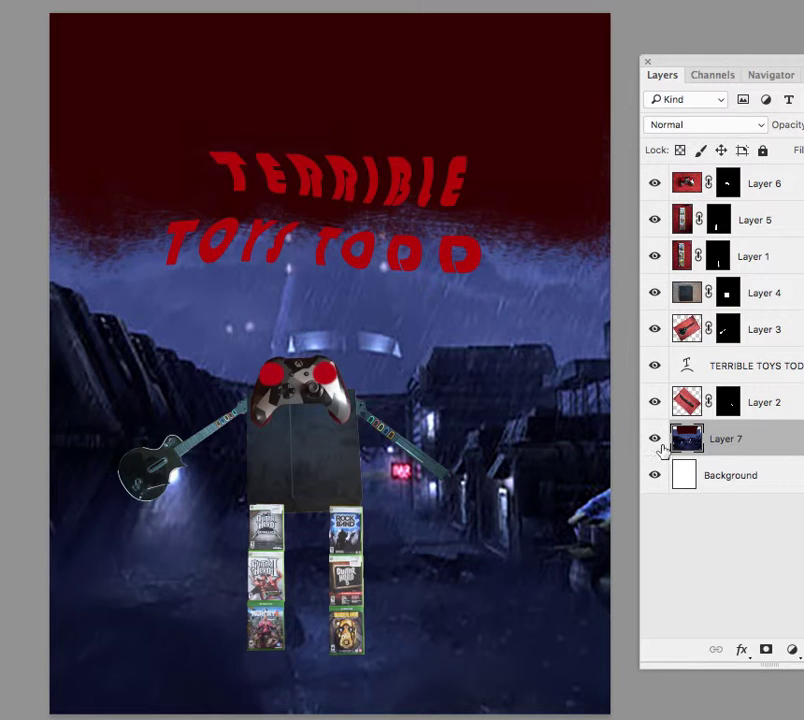
- Hide Layer 7's dark city street background so the artwork sits on white
{"action": "left_click", "coordinate": [655, 438]}
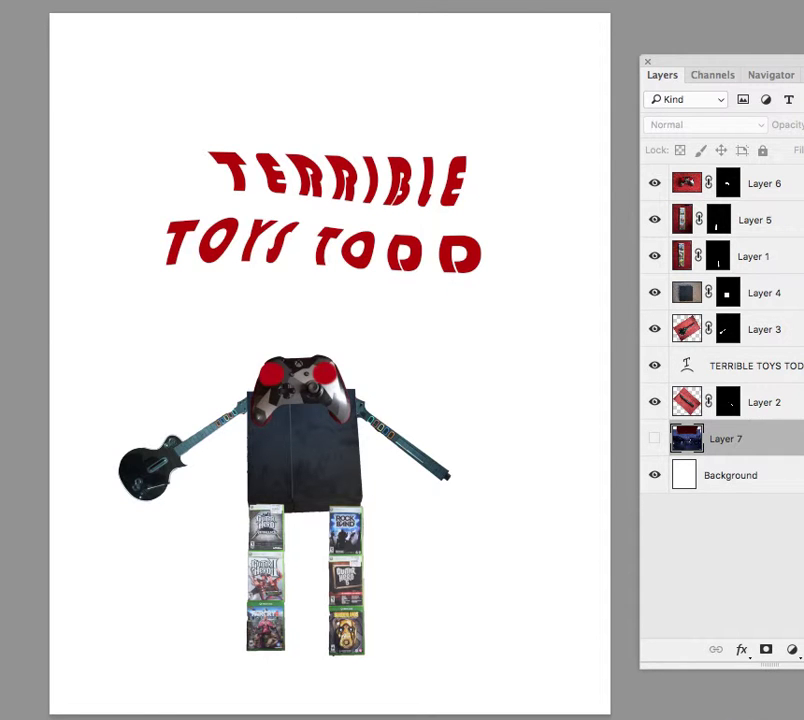
- Group Layers 2 through 6 into Group 1
{"action": "left_click", "coordinate": [770, 402]}
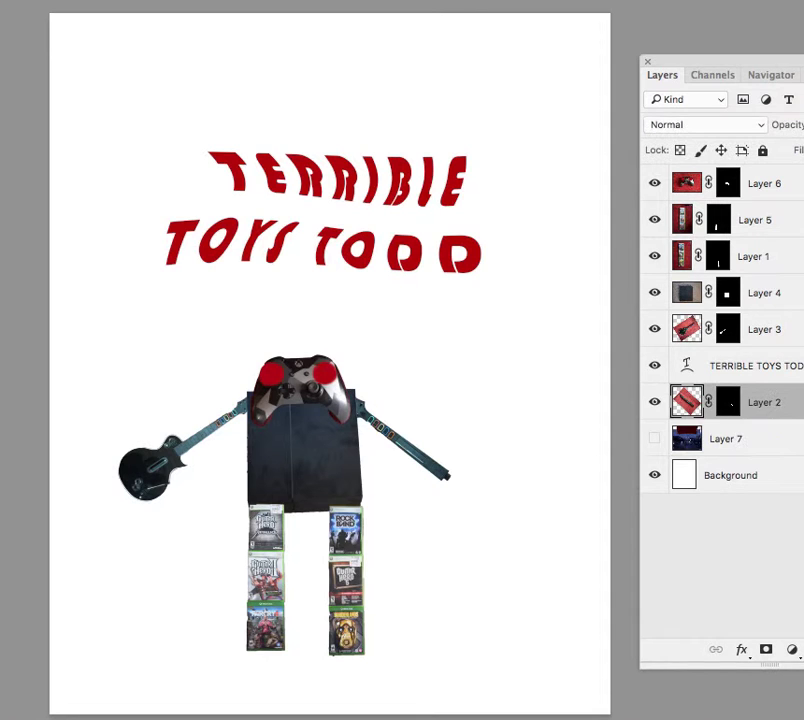
{"action": "left_click", "coordinate": [800, 182]}
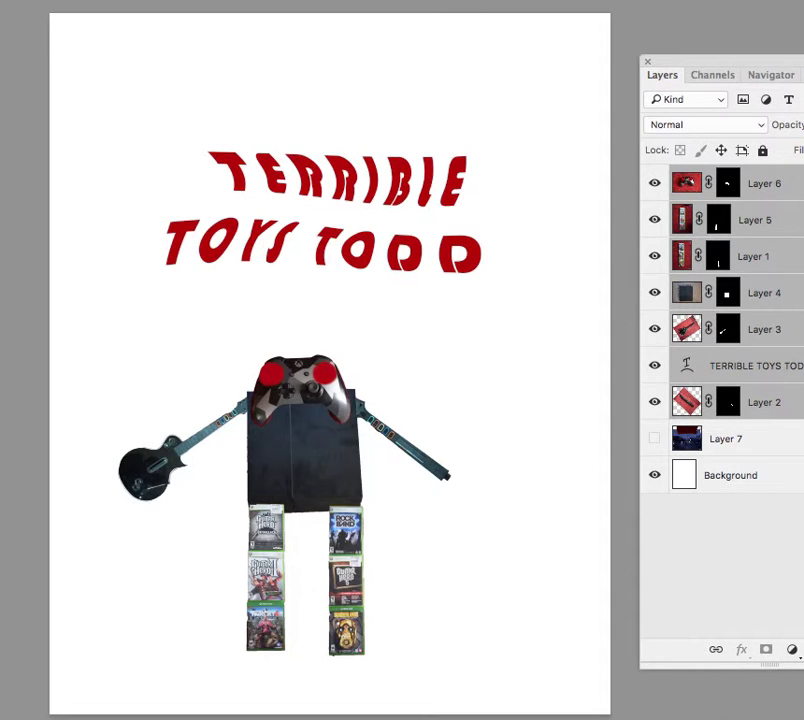
{"action": "key", "text": "ctrl+g"}
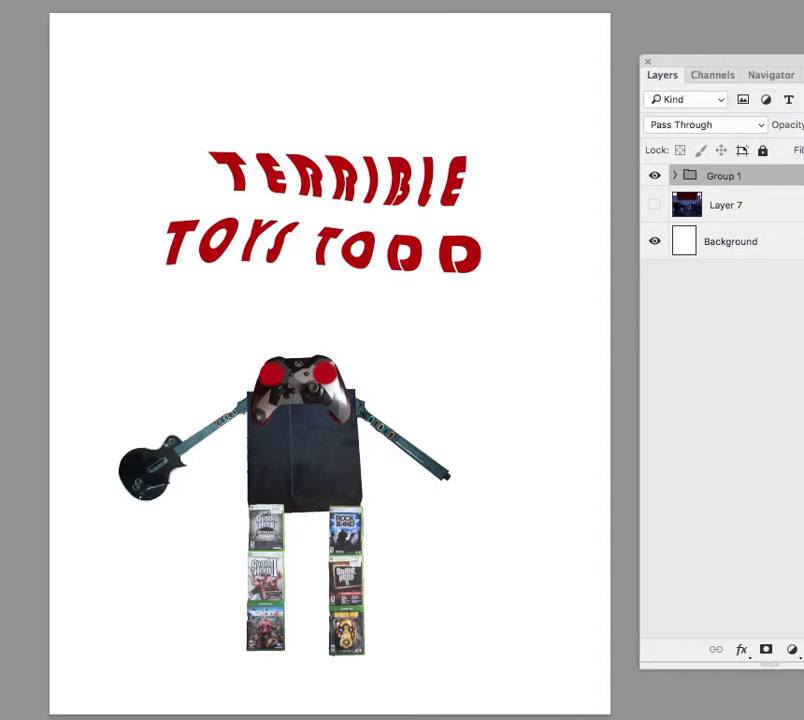
- Expand Group 1 and move the TERRIBLE TOYS TODD title layer out of the group
{"action": "left_click", "coordinate": [655, 176]}
{"action": "left_click", "coordinate": [655, 177]}
{"action": "left_click", "coordinate": [675, 177]}
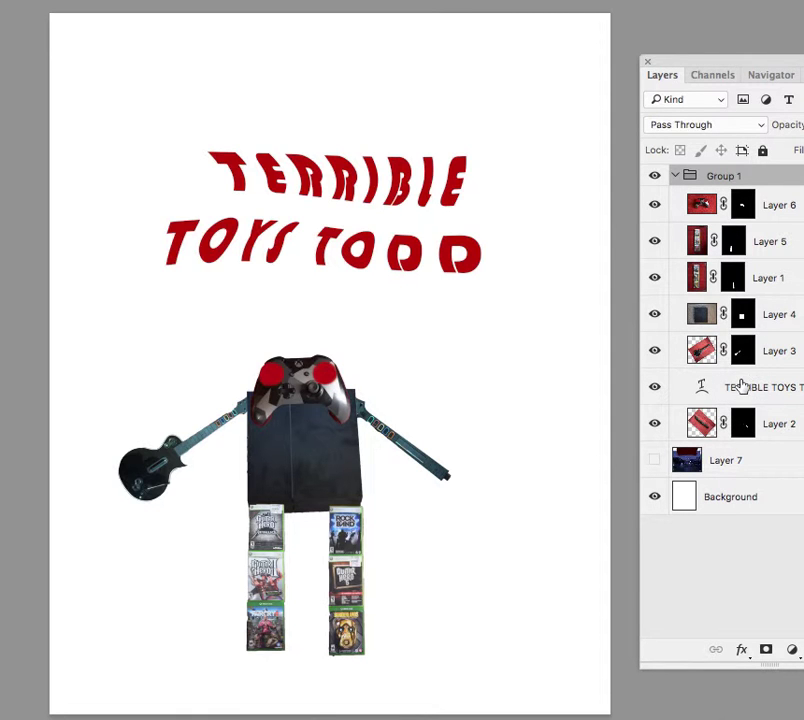
{"action": "left_click_drag", "start_coordinate": [741, 387], "coordinate": [729, 477]}
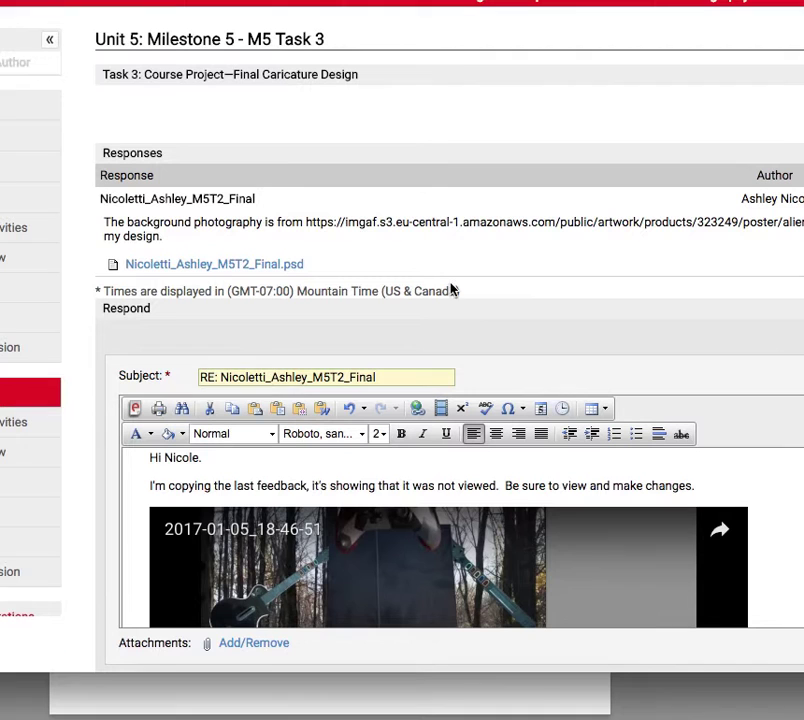
- On Course Home, expand the Video Critique of Past Student Work announcement and review its video
{"action": "left_click", "coordinate": [46, 605]}
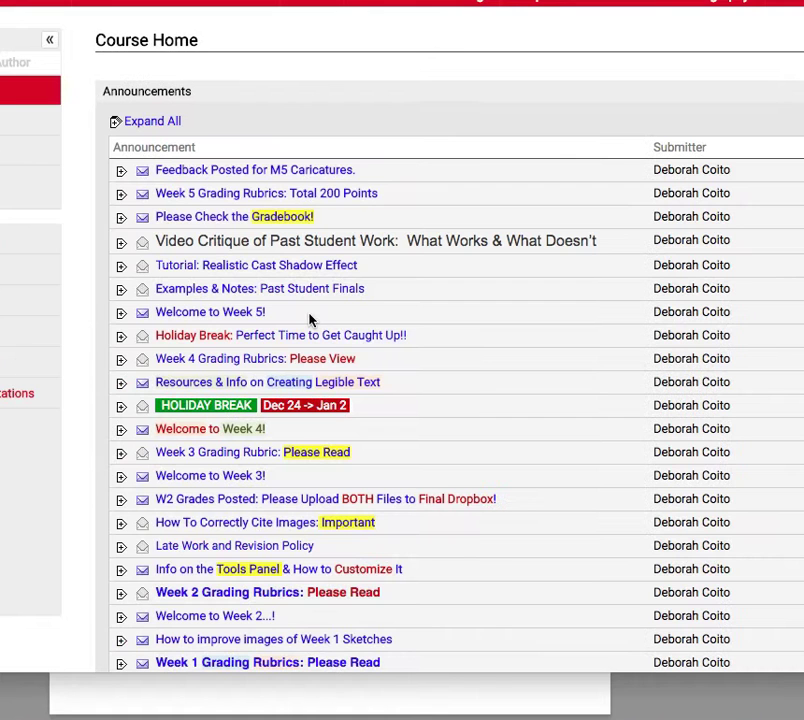
{"action": "left_click", "coordinate": [120, 246]}
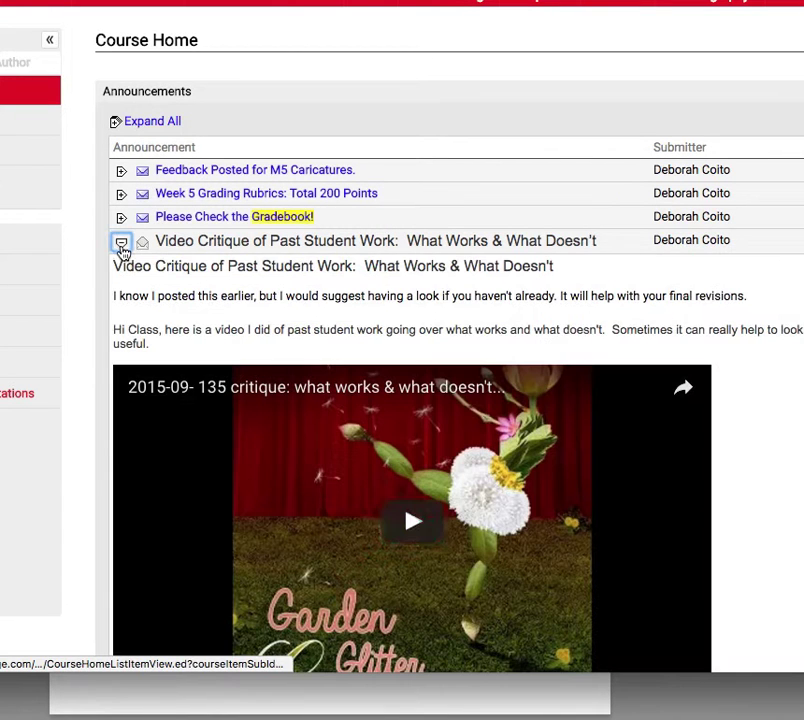
{"action": "scroll", "coordinate": [460, 500], "scroll_direction": "down", "scroll_amount": 3}
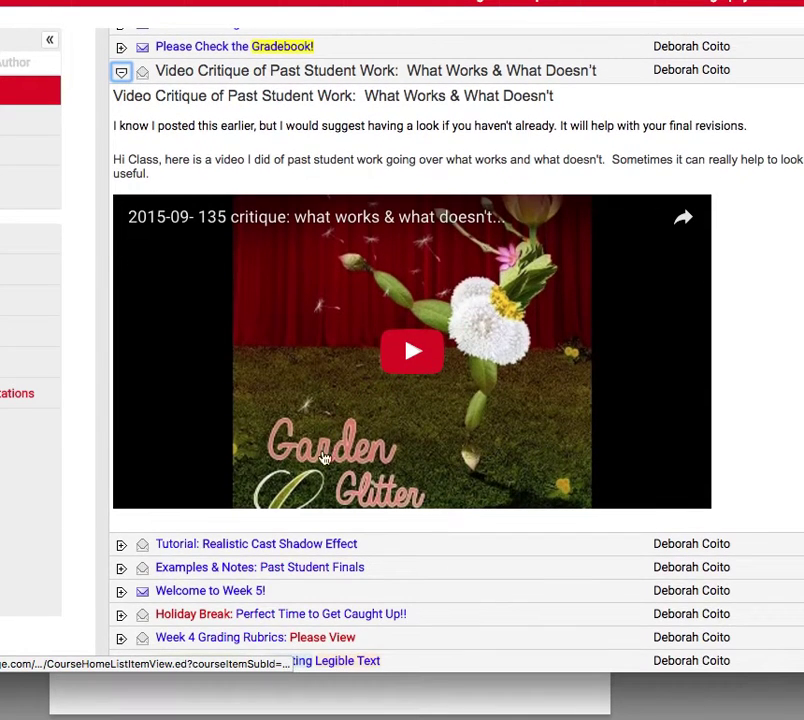
{"action": "scroll", "coordinate": [470, 393], "scroll_direction": "up", "scroll_amount": 2}
{"action": "scroll", "coordinate": [470, 395], "scroll_direction": "up", "scroll_amount": 1}
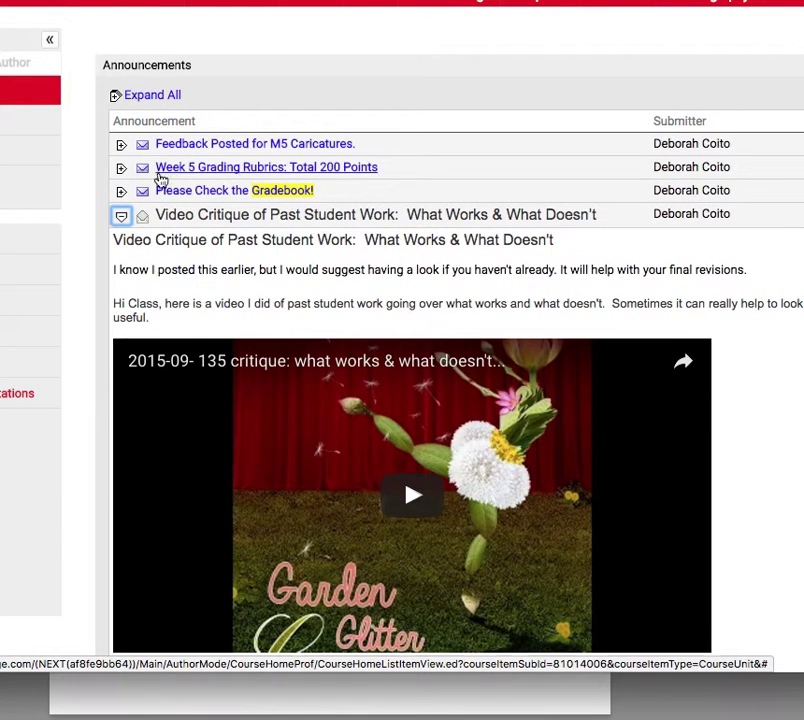
{"action": "scroll", "coordinate": [250, 192], "scroll_direction": "down", "scroll_amount": 5}
{"action": "scroll", "coordinate": [242, 197], "scroll_direction": "down", "scroll_amount": 2}
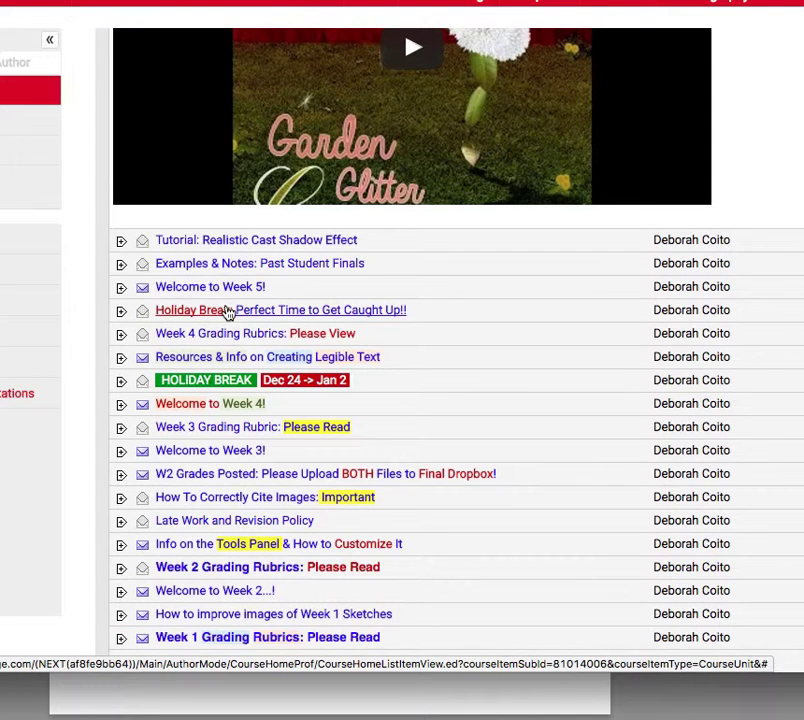
{"action": "scroll", "coordinate": [228, 313], "scroll_direction": "up", "scroll_amount": 5}
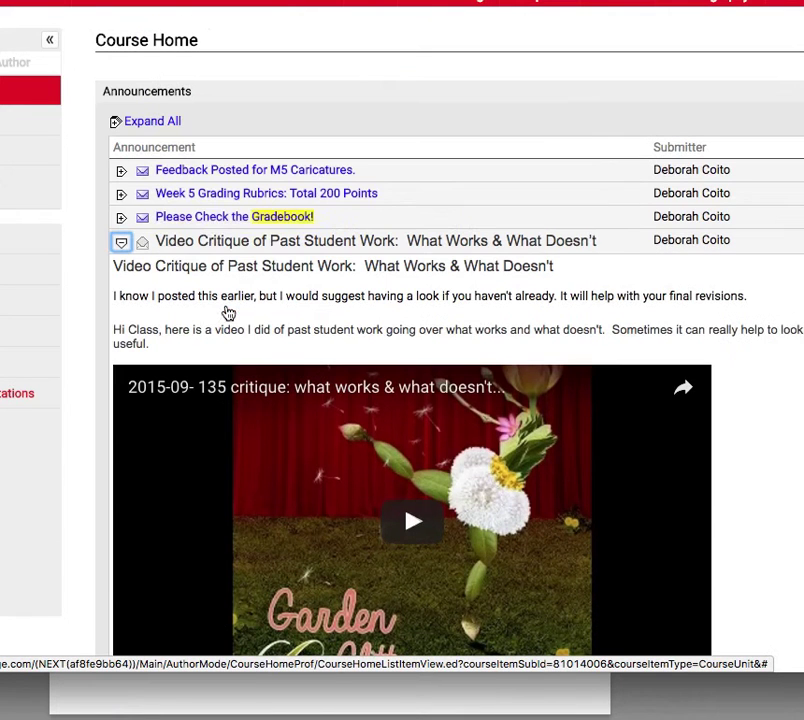
- Expand Week 5 Grading Rubrics, read through the rubric table, and return to Photoshop
{"action": "left_click", "coordinate": [121, 195]}
{"action": "scroll", "coordinate": [401, 481], "scroll_direction": "down", "scroll_amount": 1}
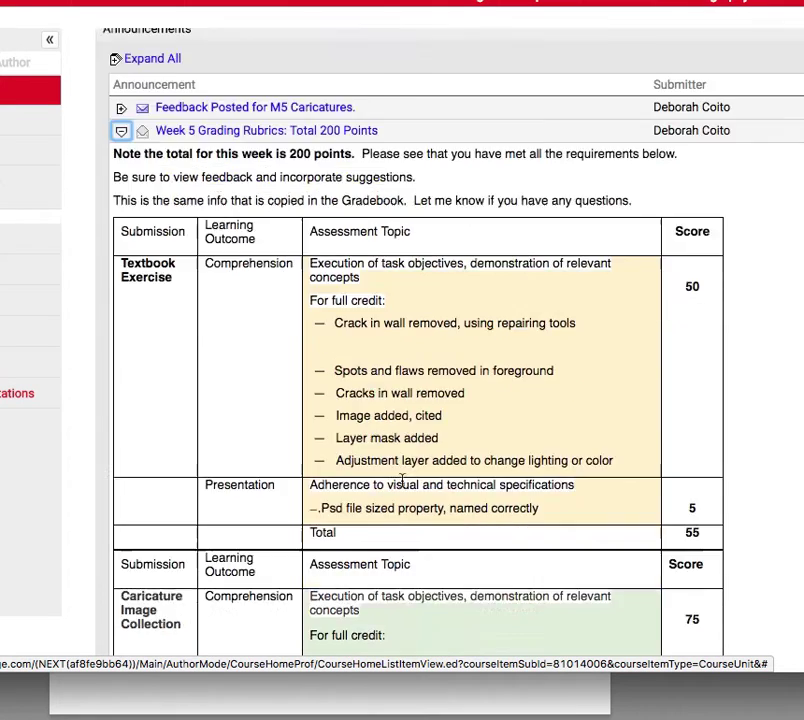
{"action": "scroll", "coordinate": [401, 481], "scroll_direction": "down", "scroll_amount": 5}
{"action": "scroll", "coordinate": [554, 510], "scroll_direction": "down", "scroll_amount": 2}
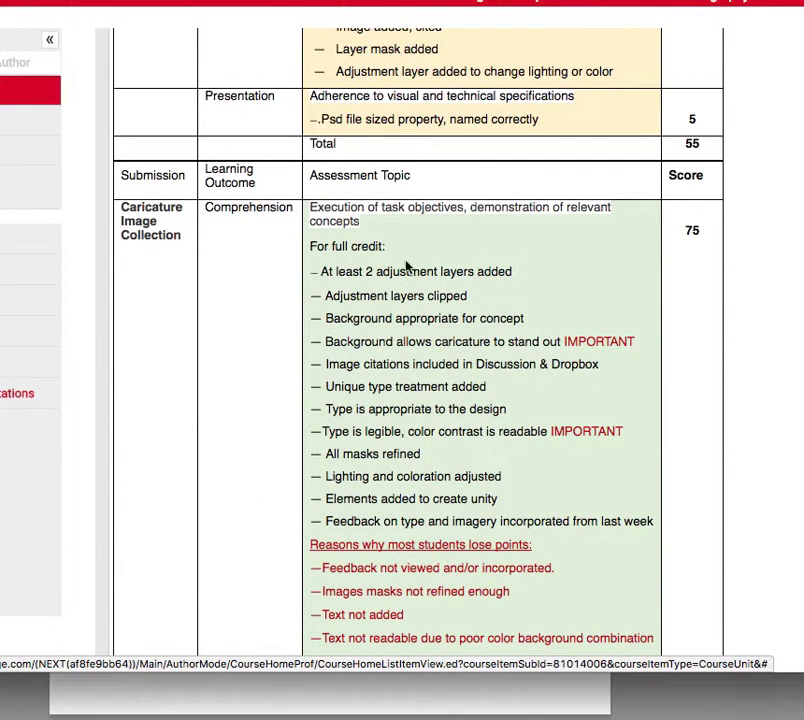
{"action": "scroll", "coordinate": [427, 567], "scroll_direction": "down", "scroll_amount": 9}
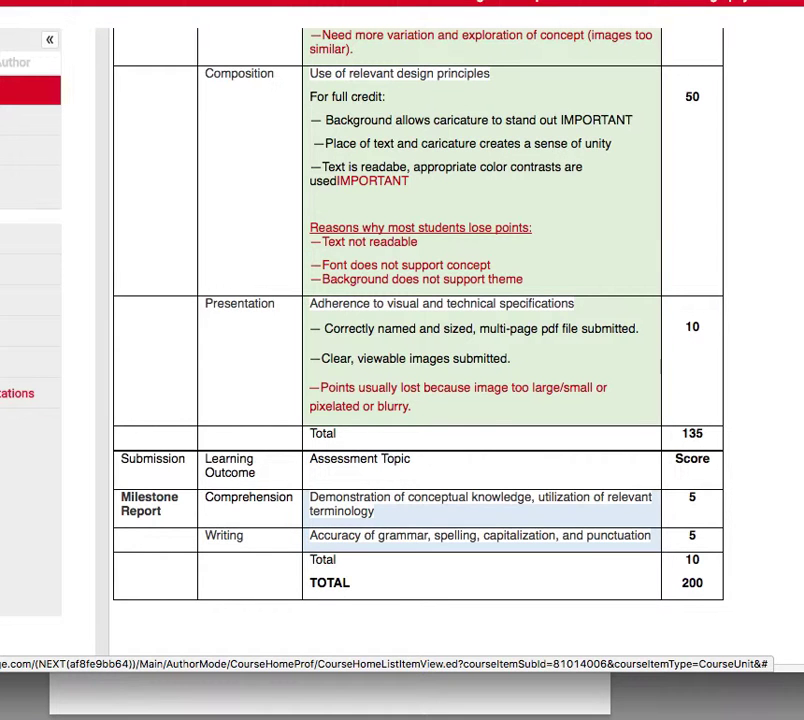
{"action": "left_click", "coordinate": [260, 711]}
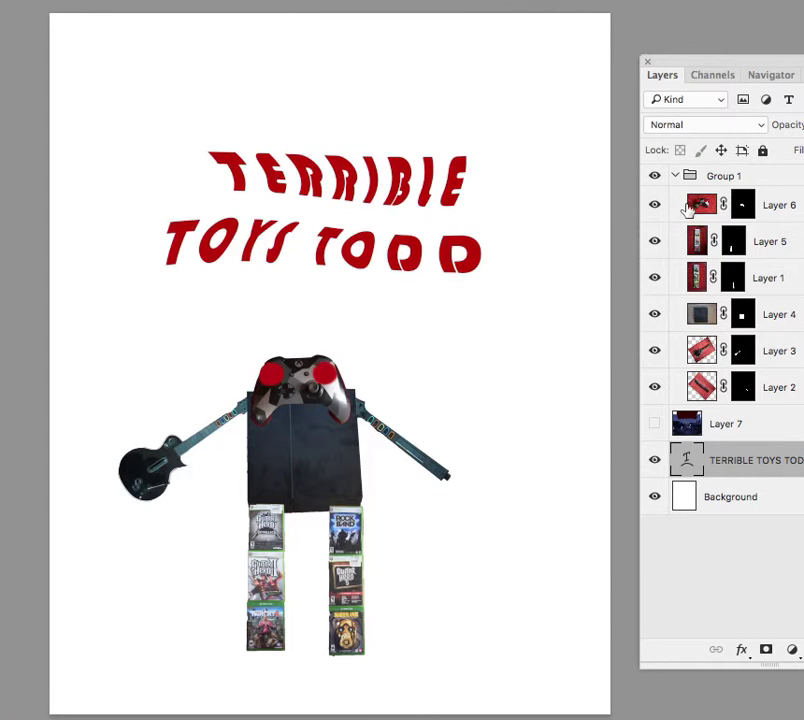
- Scale Group 1 up with Free Transform and shift the enlarged caricature left
{"action": "left_click", "coordinate": [720, 177]}
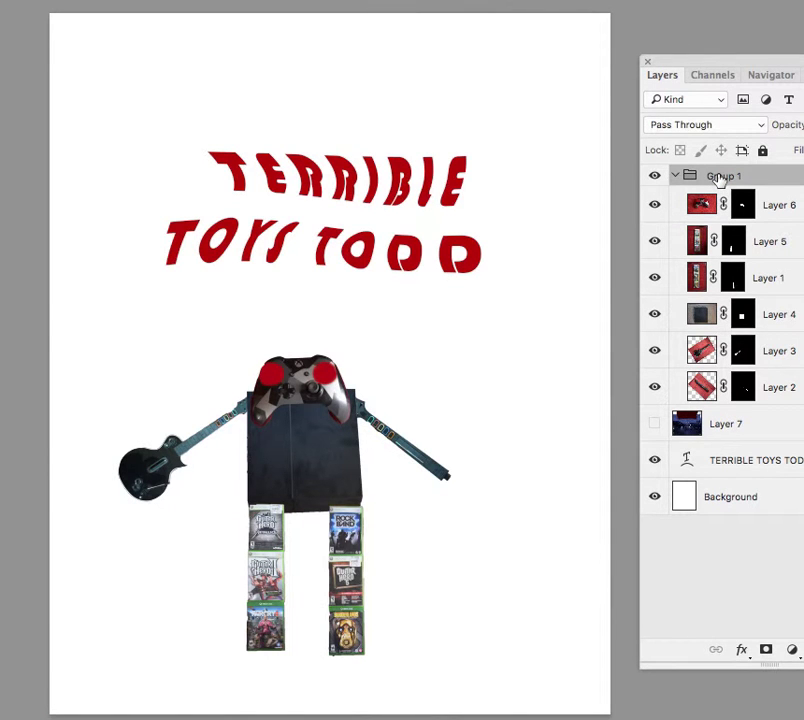
{"action": "key", "text": "super+t"}
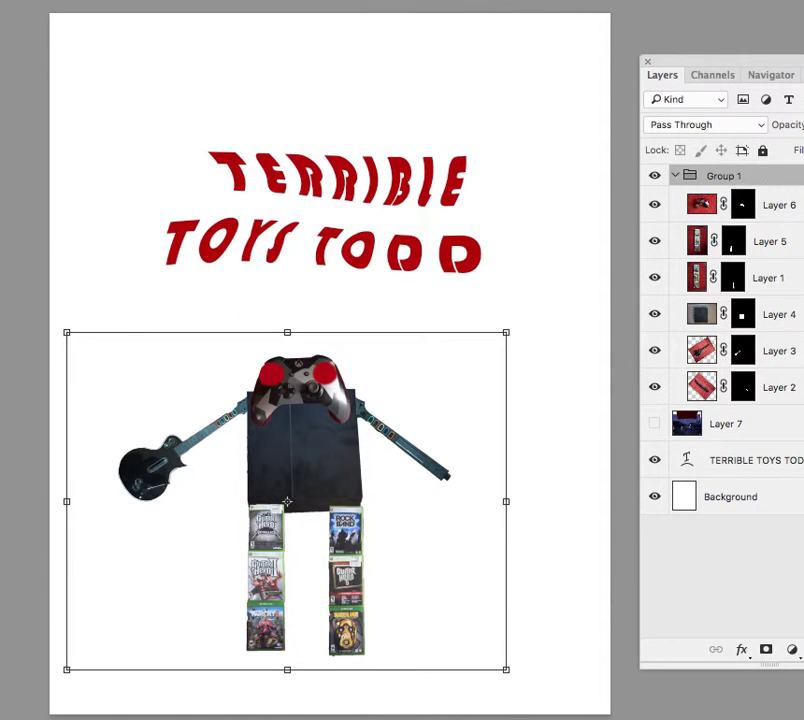
{"action": "left_click_drag", "start_coordinate": [502, 329], "coordinate": [648, 50]}
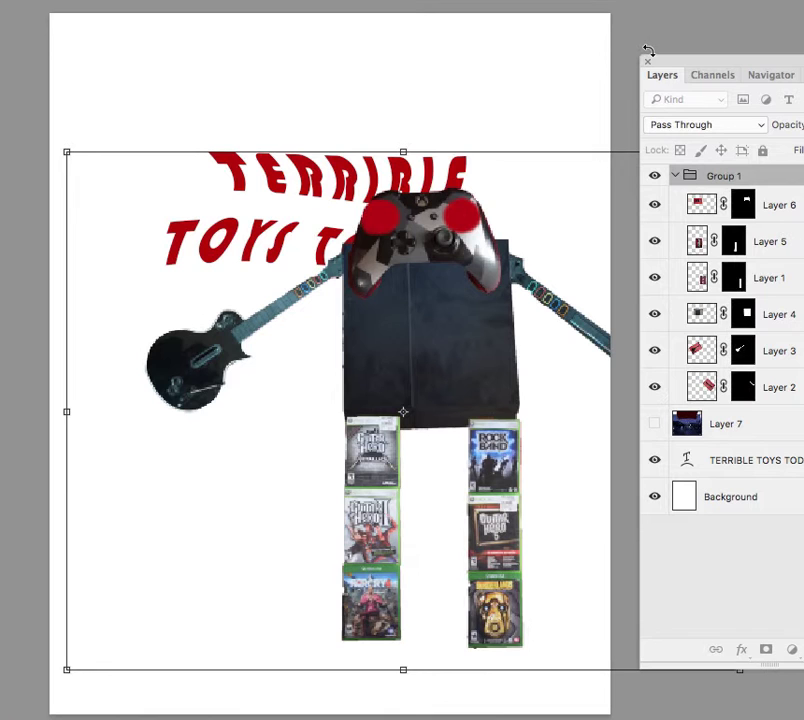
{"action": "key", "text": "Return"}
{"action": "left_click_drag", "start_coordinate": [472, 301], "coordinate": [391, 346]}
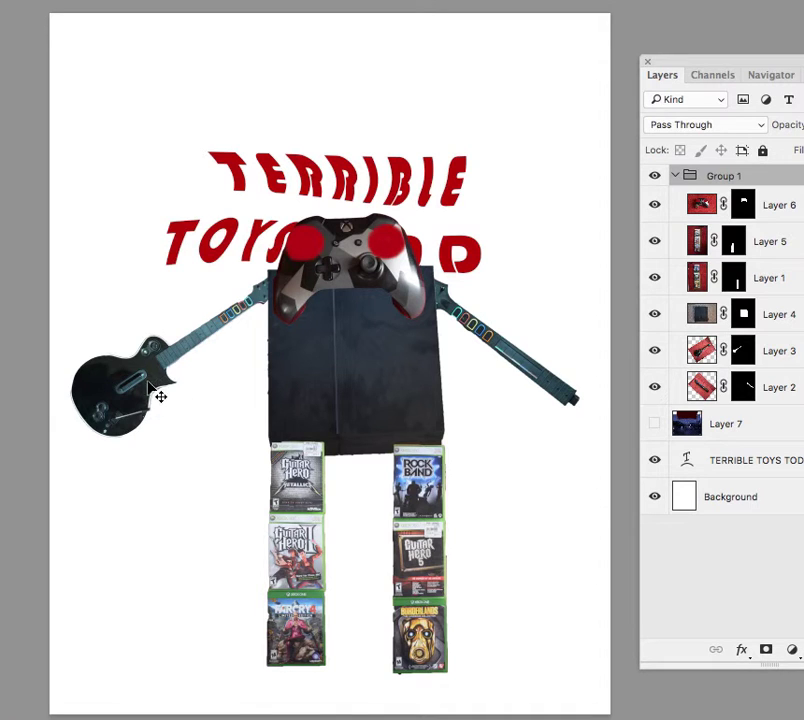
- Add a Levels adjustment above Layer 3 with input levels 6, 1.48 and 239
{"action": "left_click", "coordinate": [777, 352]}
{"action": "left_click", "coordinate": [792, 650]}
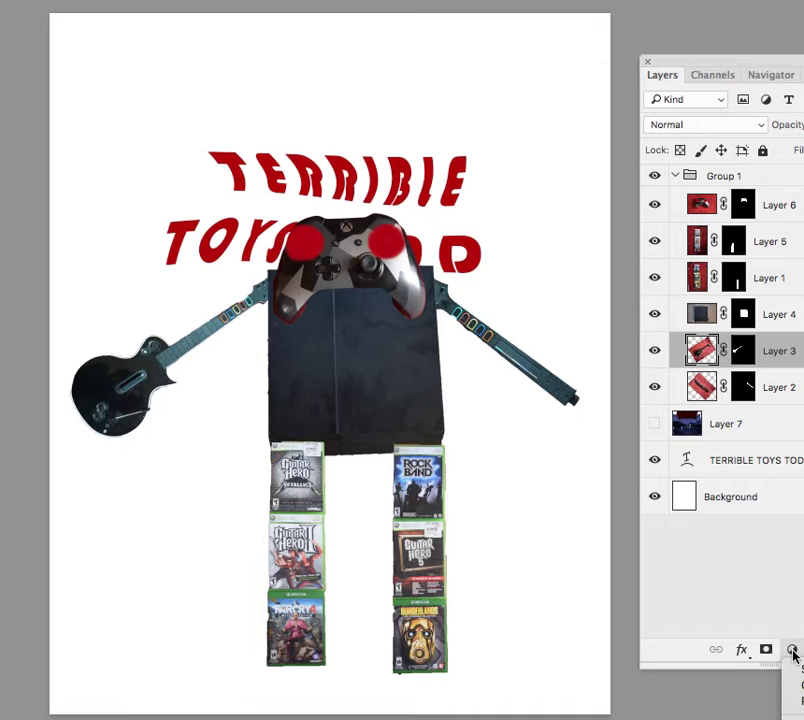
{"action": "left_click", "coordinate": [800, 715]}
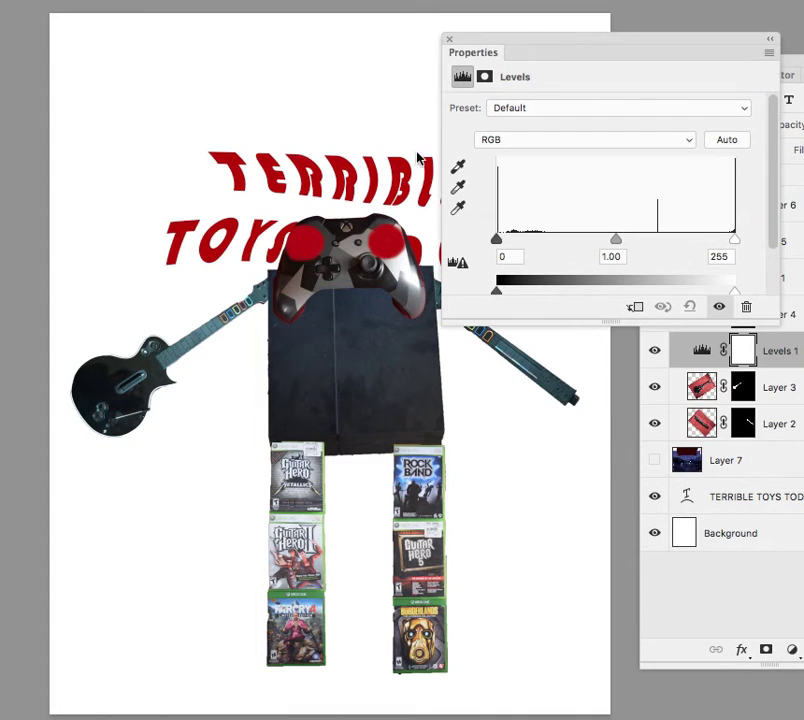
{"action": "left_click_drag", "start_coordinate": [616, 241], "coordinate": [583, 248]}
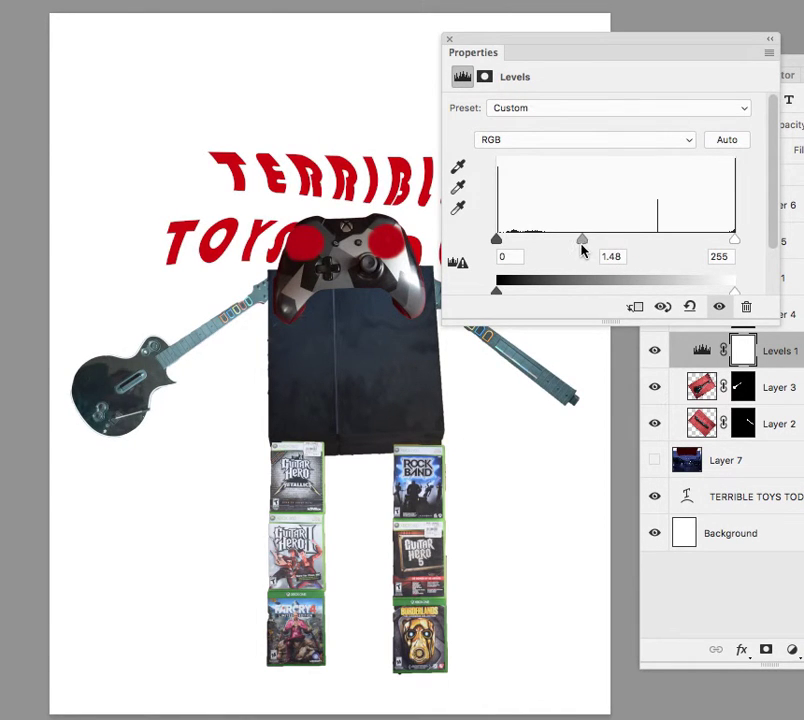
{"action": "mouse_move", "coordinate": [496, 244]}
{"action": "left_mouse_down"}
{"action": "mouse_move", "coordinate": [522, 240]}
{"action": "mouse_move", "coordinate": [481, 246]}
{"action": "mouse_move", "coordinate": [503, 246]}
{"action": "left_mouse_up"}
{"action": "mouse_move", "coordinate": [736, 244]}
{"action": "left_mouse_down"}
{"action": "mouse_move", "coordinate": [705, 246]}
{"action": "mouse_move", "coordinate": [722, 246]}
{"action": "left_mouse_up"}
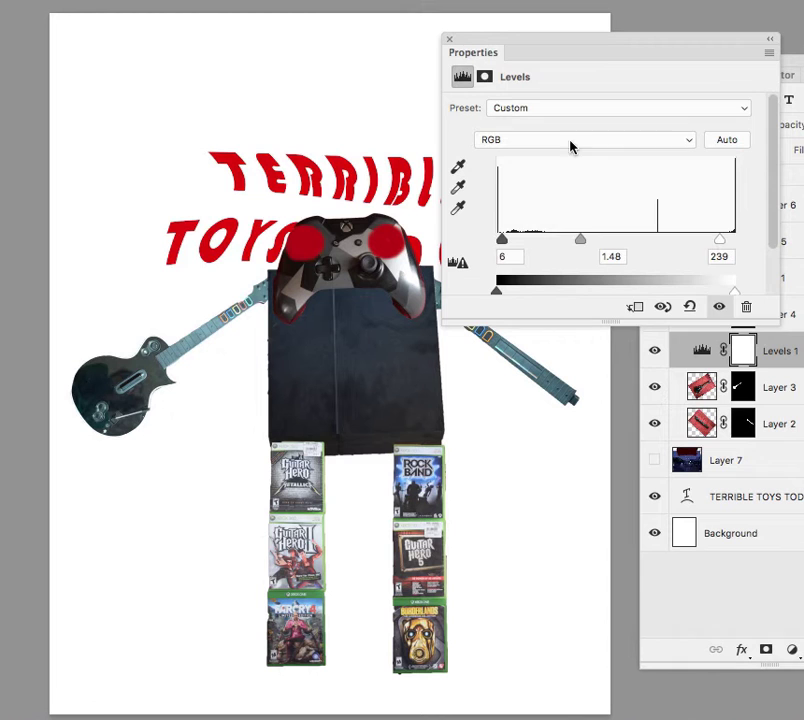
{"action": "left_click", "coordinate": [451, 39]}
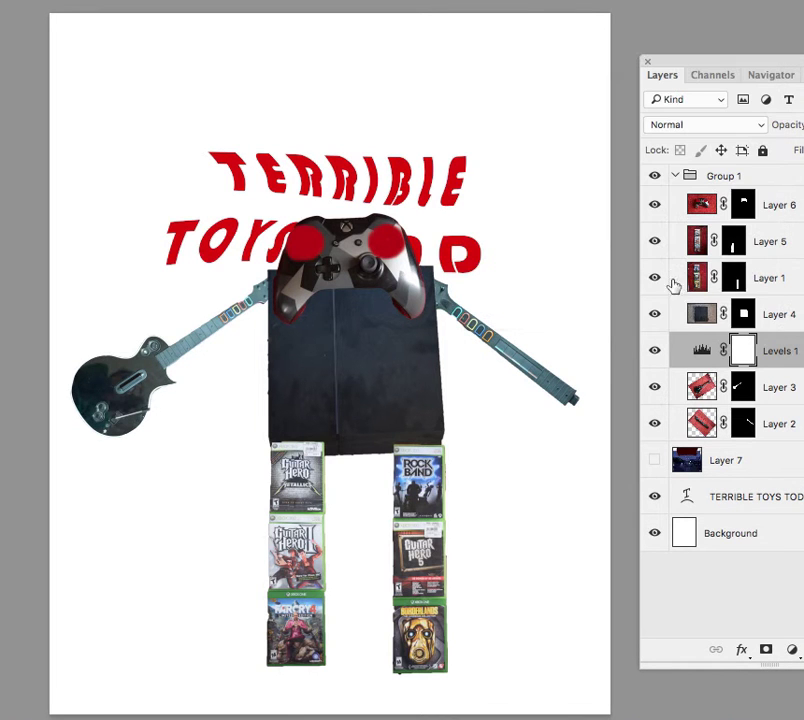
- Toggle Levels 1 off and on to compare, then show and select Layer 7
{"action": "left_click", "coordinate": [656, 350]}
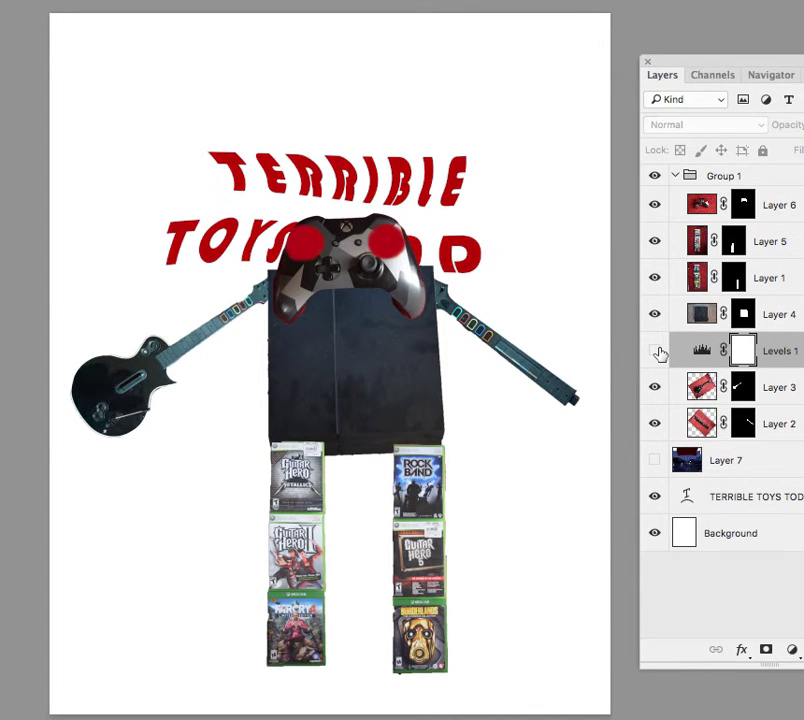
{"action": "left_click", "coordinate": [656, 350]}
{"action": "left_click", "coordinate": [656, 351]}
{"action": "left_click", "coordinate": [656, 351]}
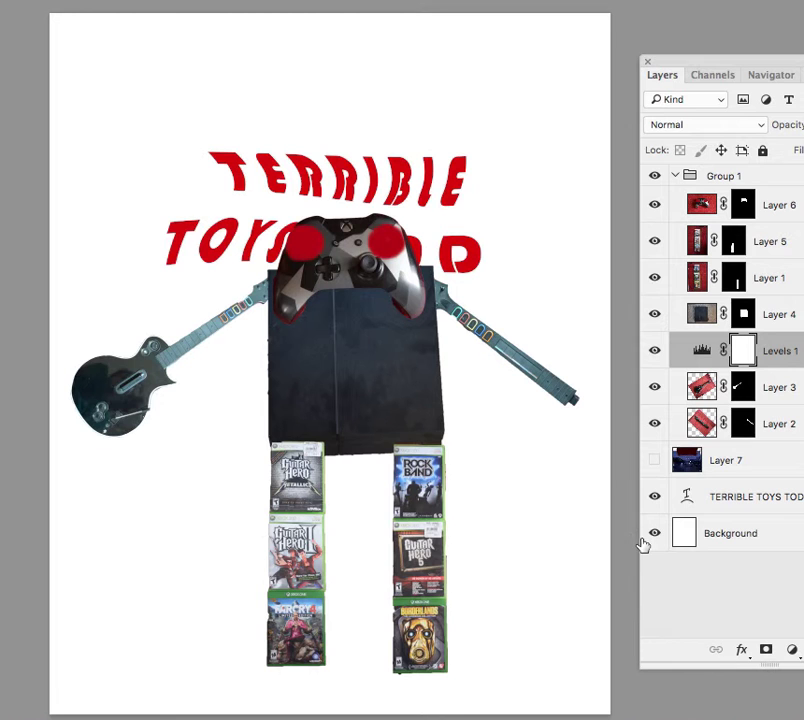
{"action": "left_click", "coordinate": [652, 460]}
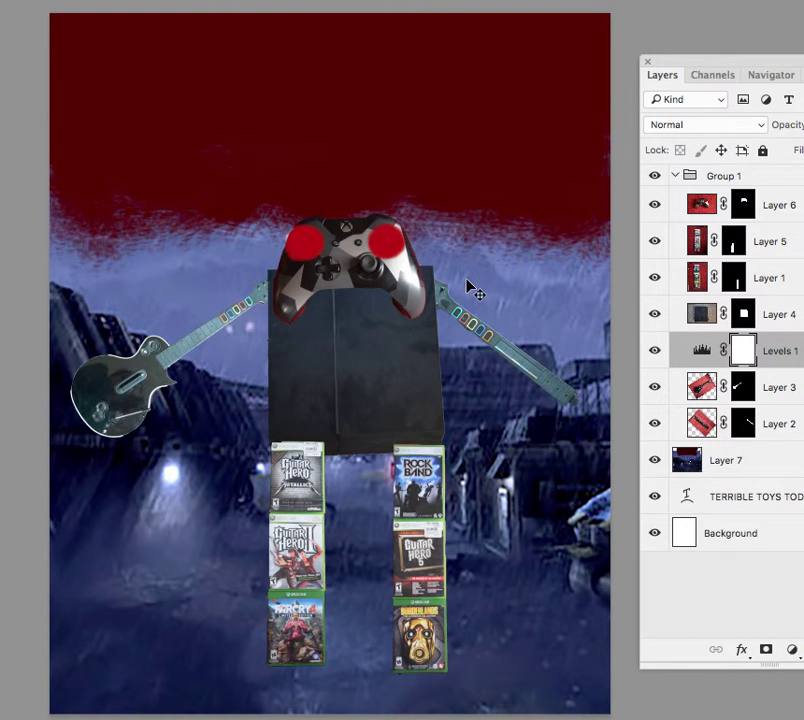
{"action": "left_click", "coordinate": [739, 467]}
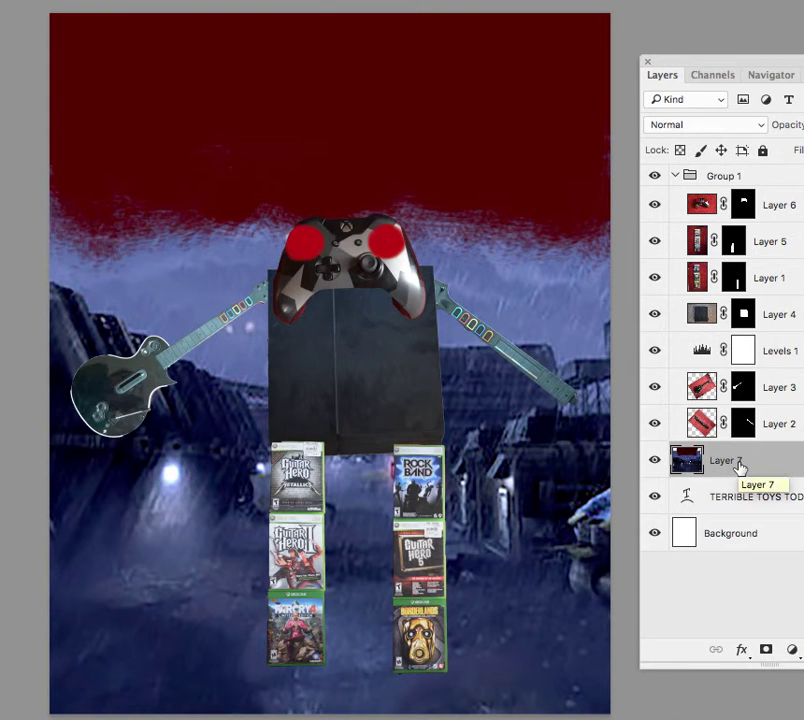